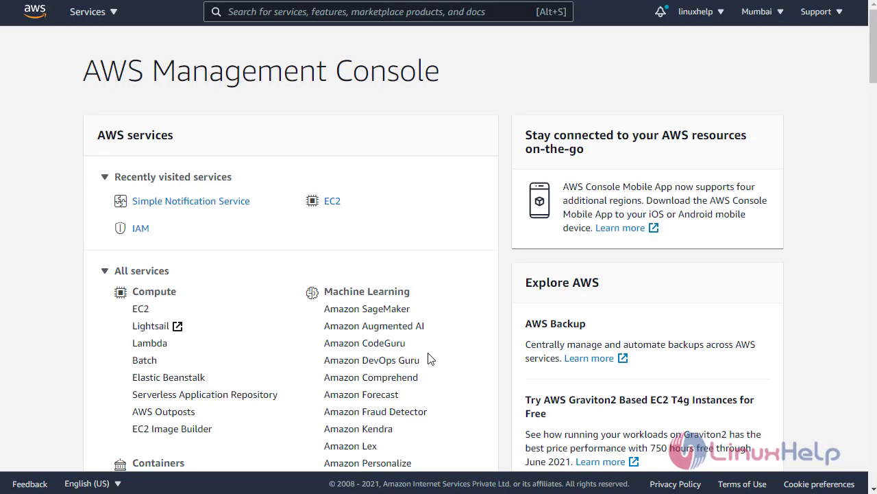
# Search the console for 'sns' and open Simple Notification Service
pyautogui.click(319, 10)
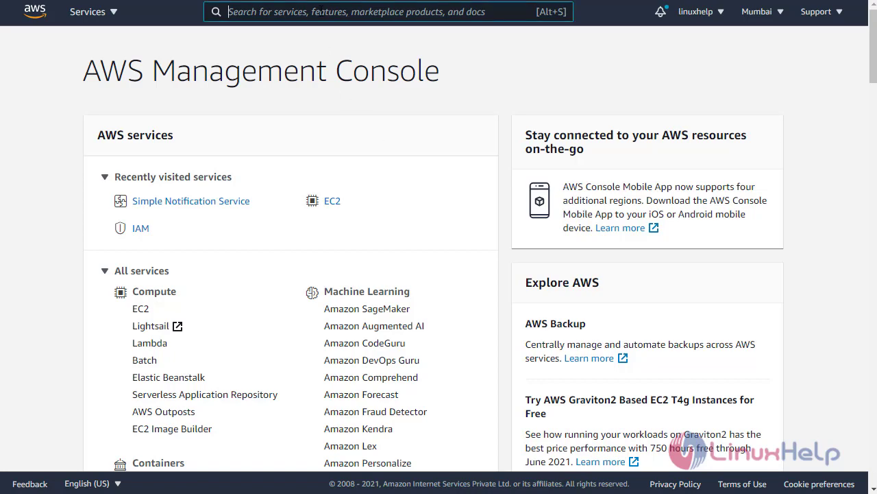
pyautogui.write('sns')
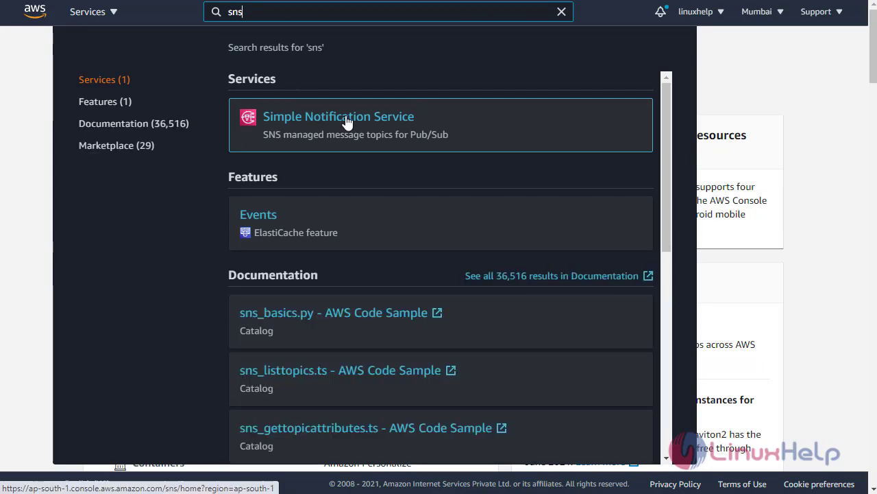
pyautogui.click(347, 122)
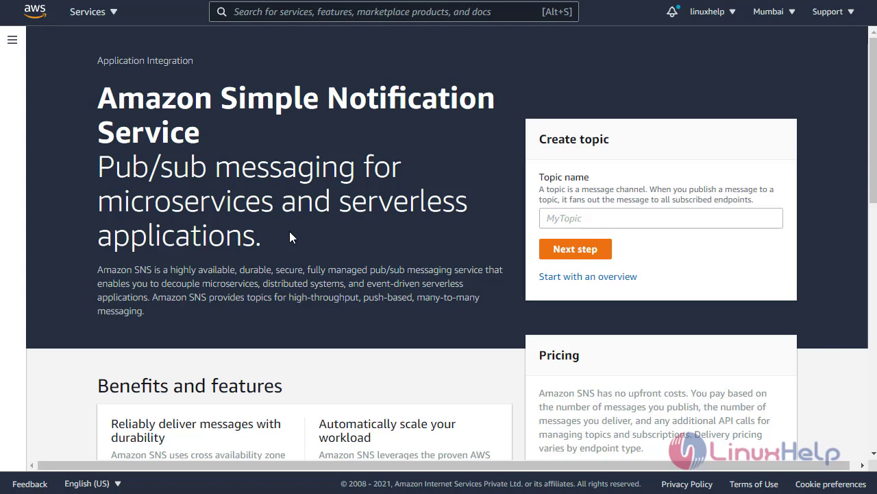
# Name the new topic LinuxHelp and continue to the full topic creation form
pyautogui.click(571, 218)
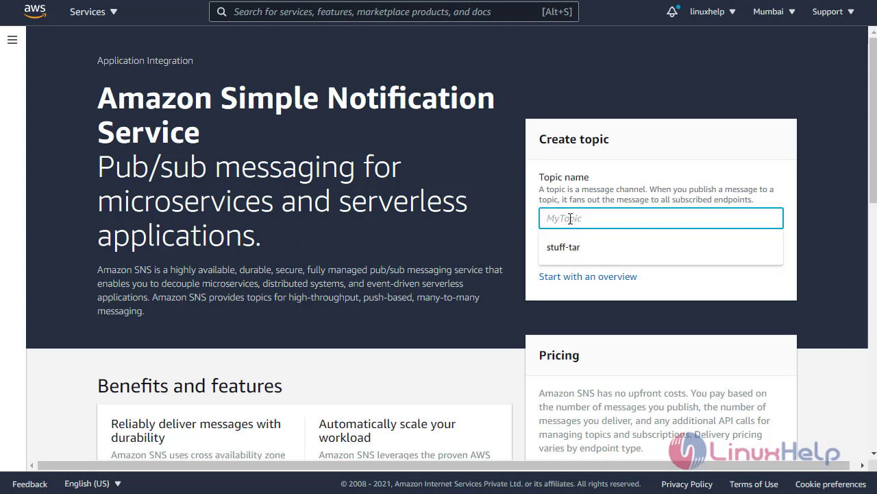
pyautogui.write('L')
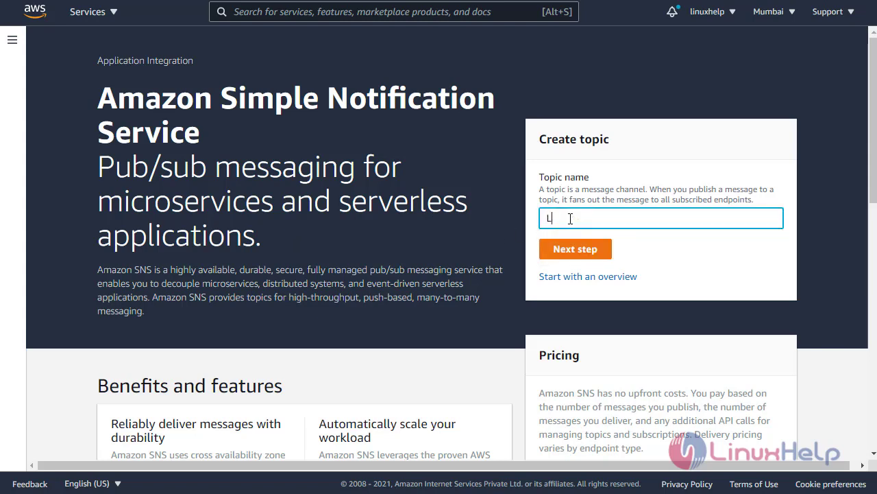
pyautogui.write('inuxHelp')
pyautogui.click(594, 253)
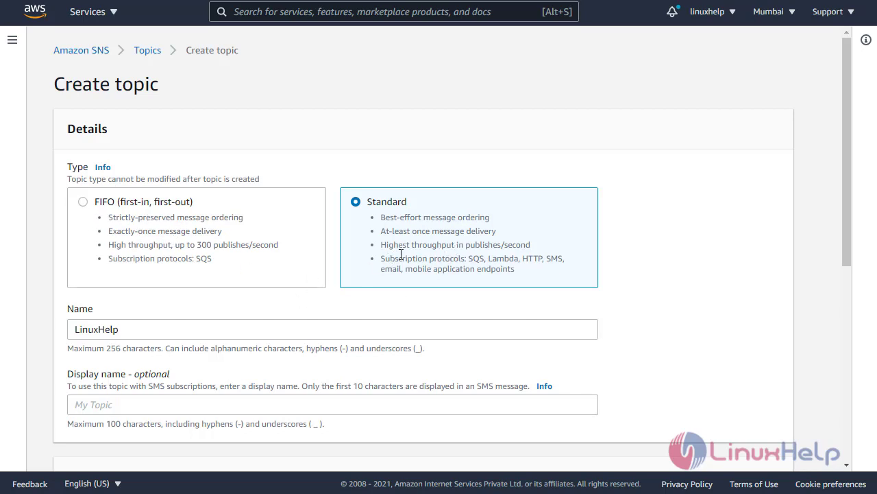
# Copy the topic name LinuxHelp into the Display name field
pyautogui.scroll(-3, 260, 329)
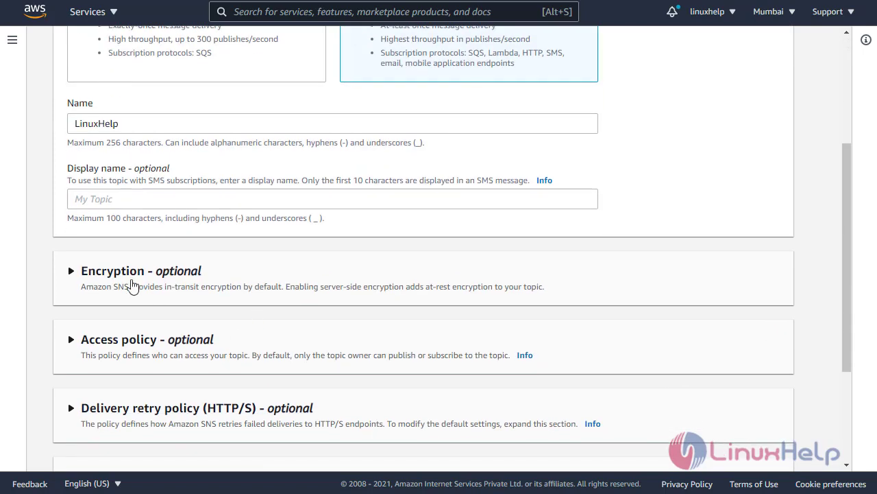
pyautogui.click(142, 198)
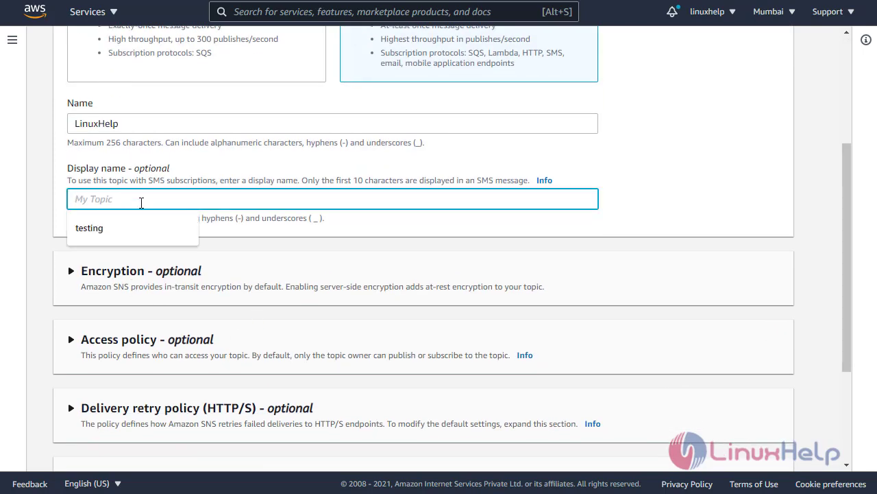
pyautogui.moveTo(124, 123); pyautogui.dragTo(53, 126)
pyautogui.hotkey('ctrl', 'c')
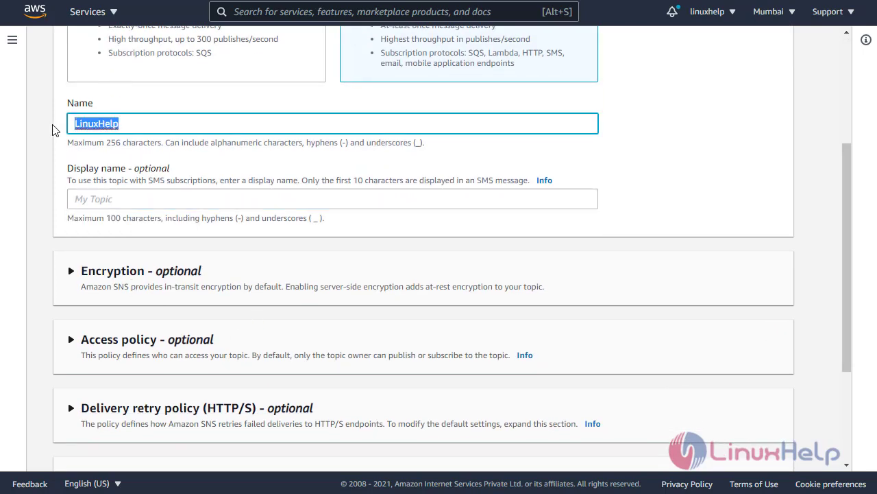
pyautogui.click(123, 199)
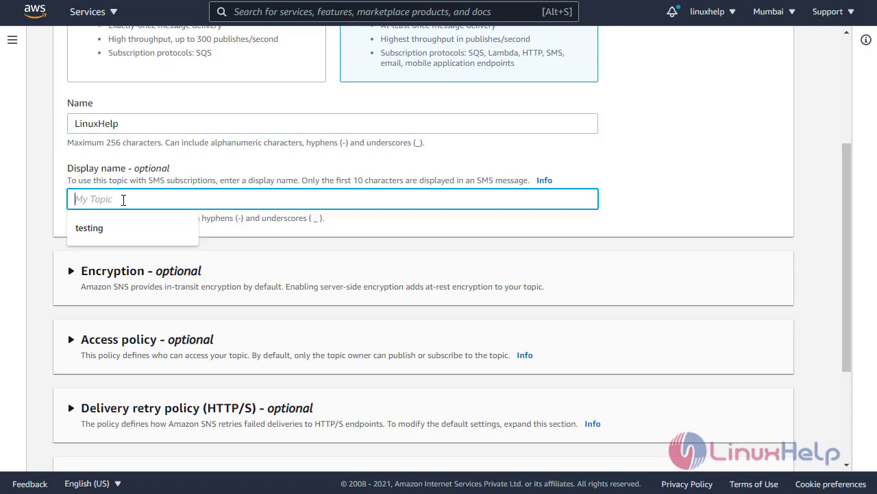
pyautogui.hotkey('ctrl', 'v')
pyautogui.scroll(-3, 134, 213)
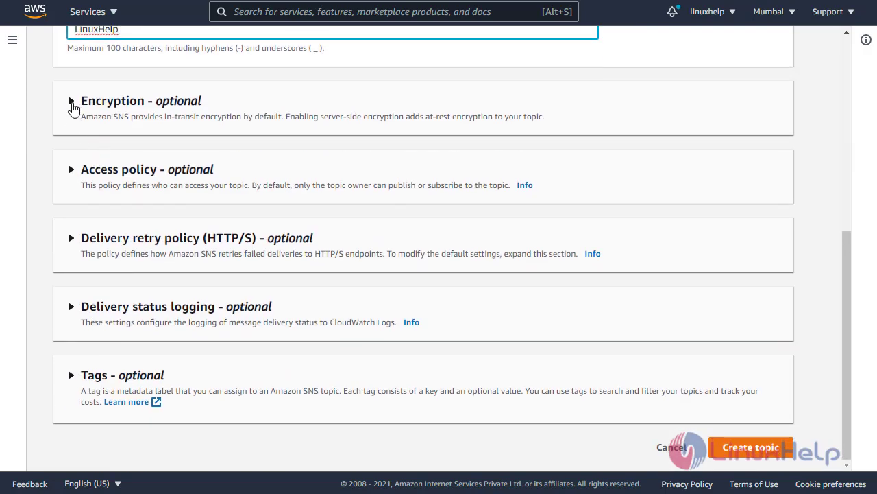
# Inspect the Encryption and Access policy sections, previewing the JSON editor before returning to Basic
pyautogui.click(71, 103)
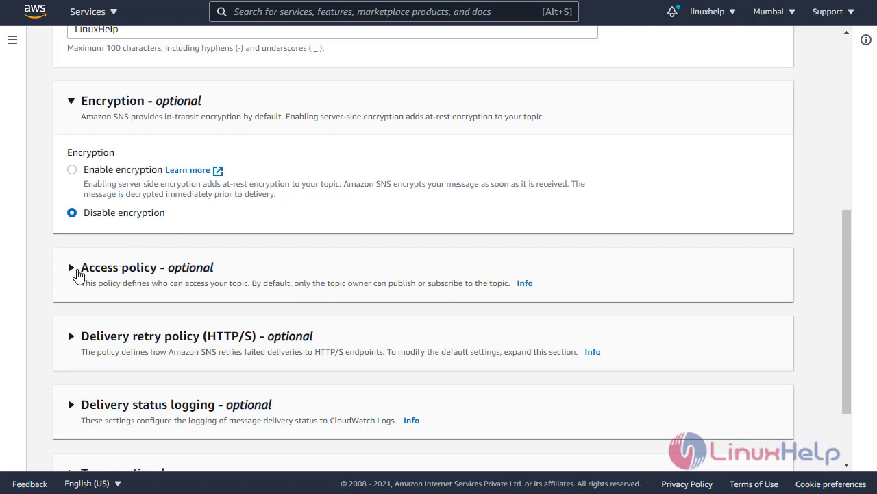
pyautogui.click(72, 103)
pyautogui.click(70, 171)
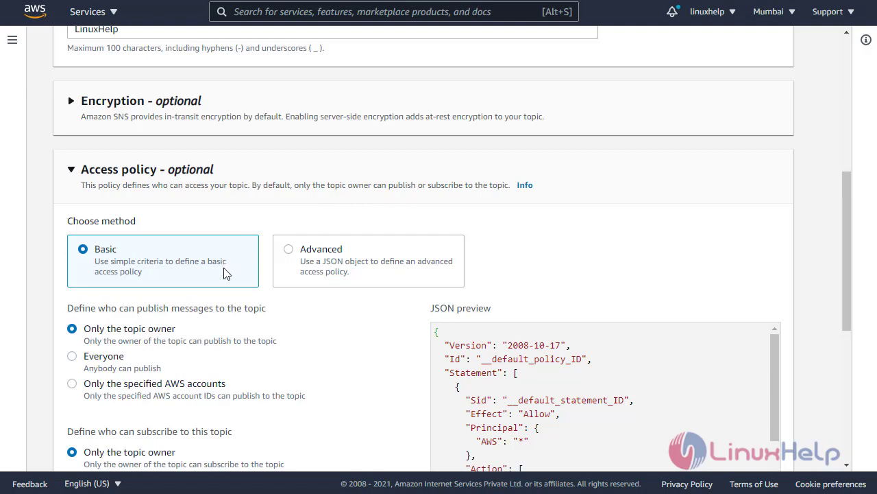
pyautogui.scroll(-2, 226, 272)
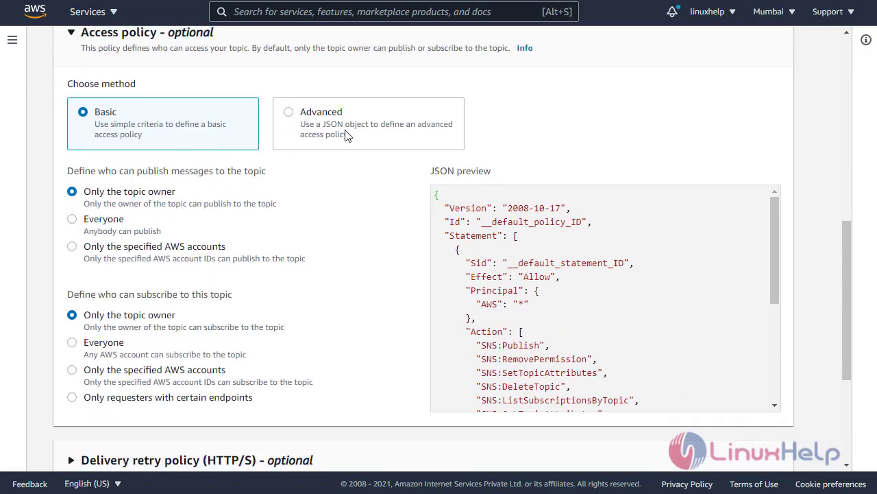
pyautogui.click(290, 115)
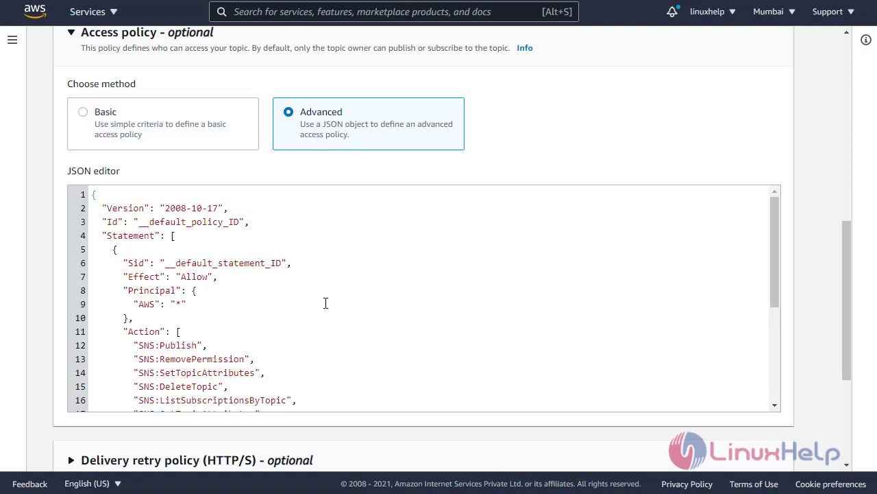
pyautogui.click(83, 112)
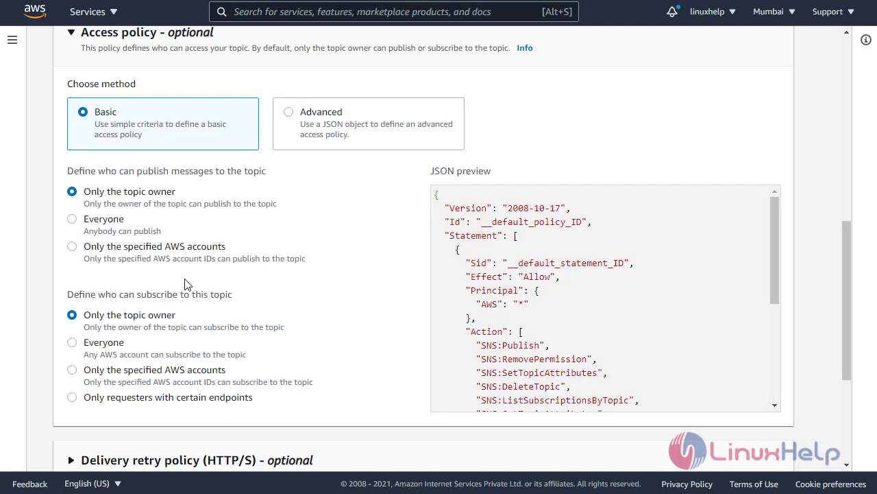
pyautogui.scroll(-3, 204, 305)
pyautogui.scroll(1, 203, 305)
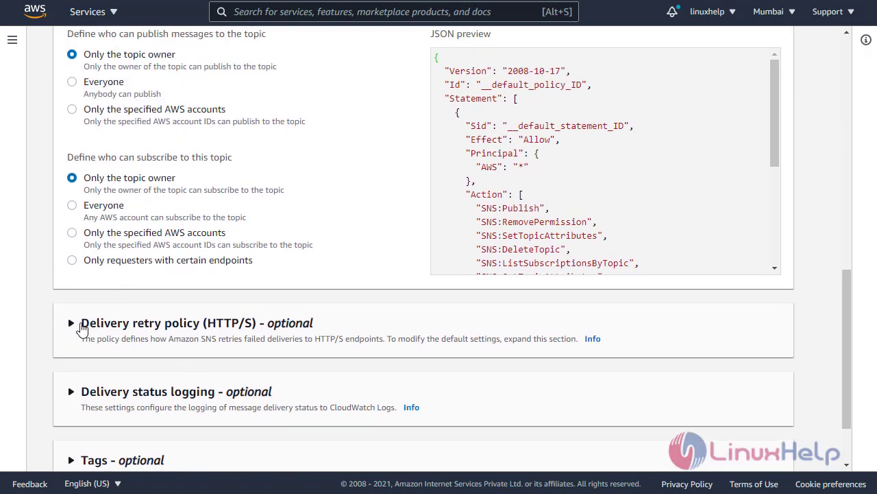
# Toggle 'Use the default delivery retry policy' off and back on, then reveal Delivery status logging
pyautogui.click(79, 326)
pyautogui.scroll(-3, 151, 340)
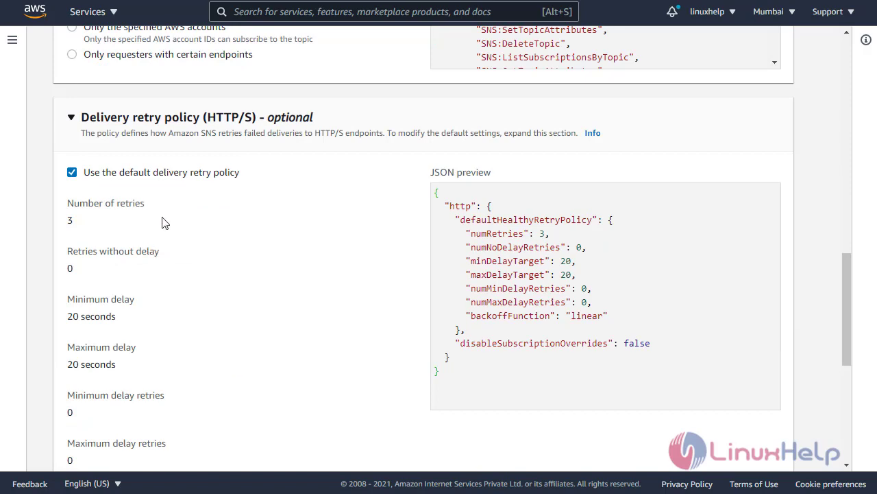
pyautogui.click(72, 173)
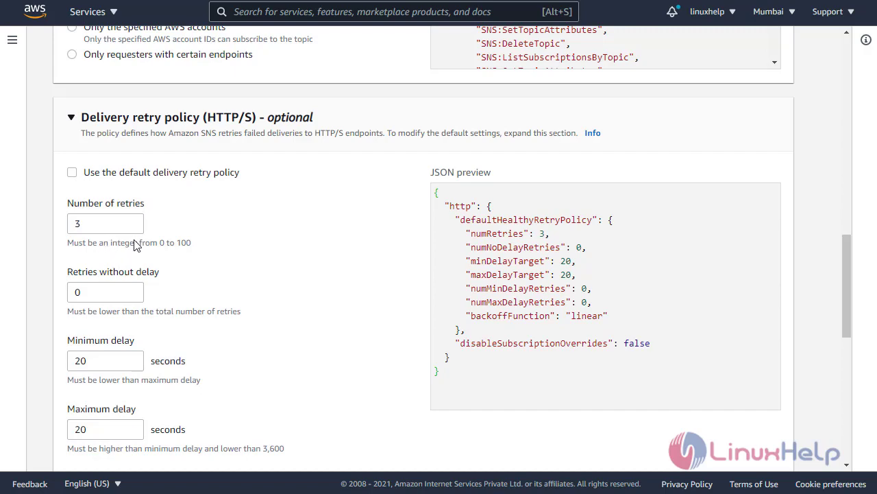
pyautogui.click(72, 172)
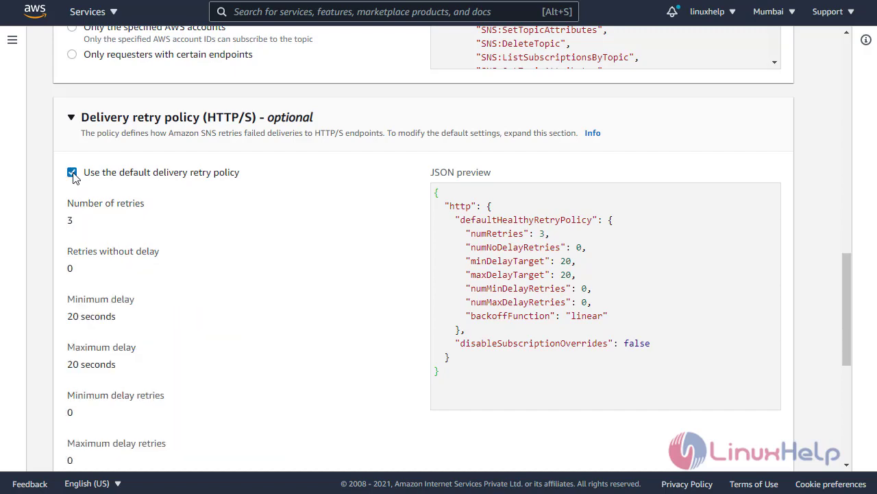
pyautogui.scroll(-8, 226, 342)
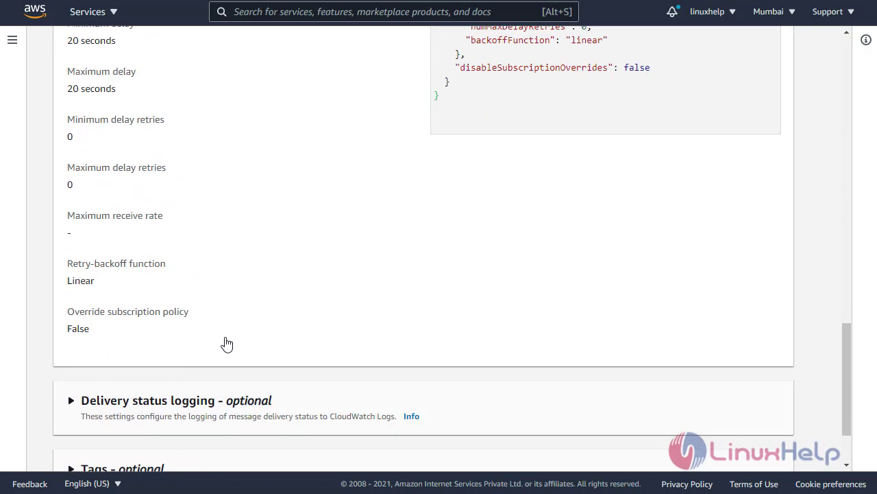
pyautogui.click(103, 144)
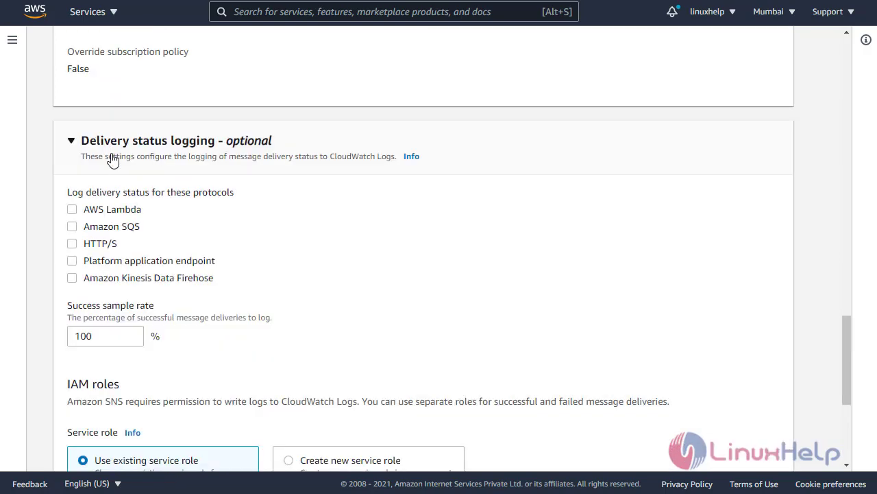
pyautogui.scroll(-4, 137, 206)
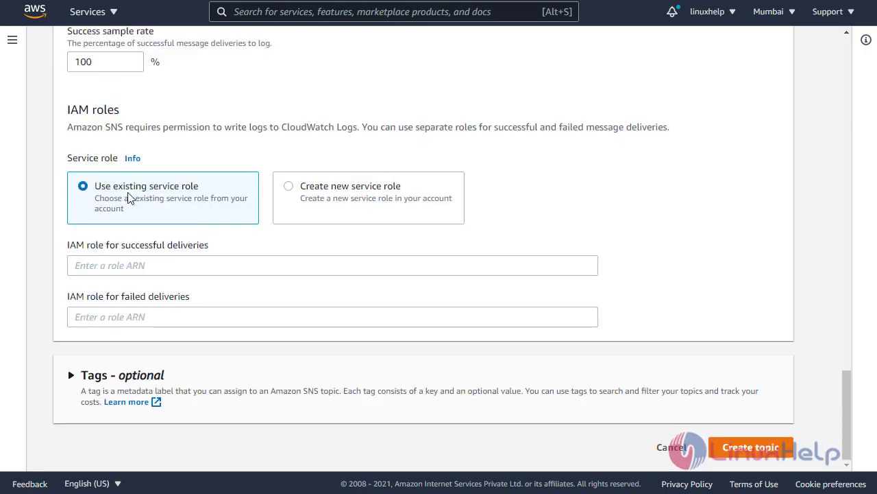
# Let SNS create the SNSSuccessFeedback and SNSFailureFeedback logging roles, then create the LinuxHelp topic
pyautogui.click(271, 264)
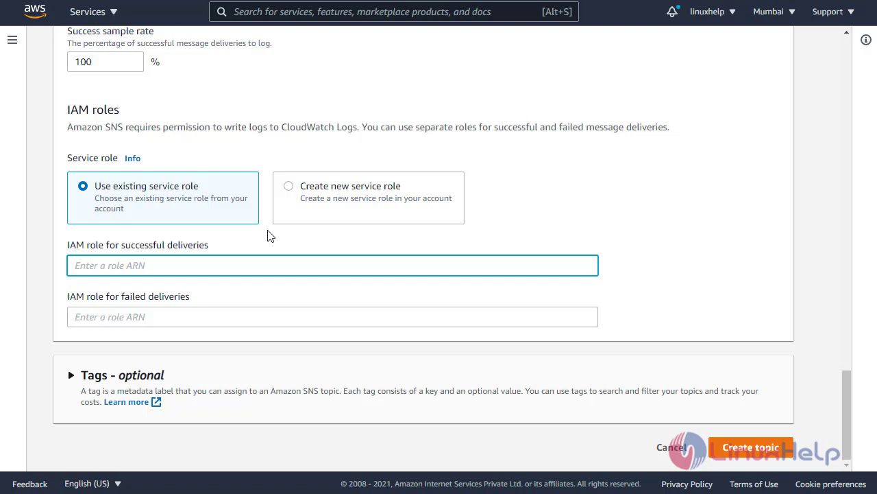
pyautogui.click(289, 190)
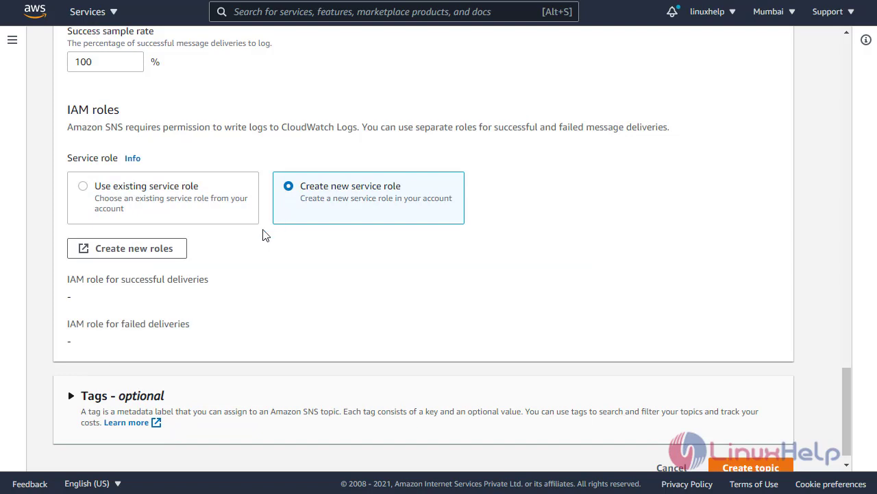
pyautogui.click(164, 250)
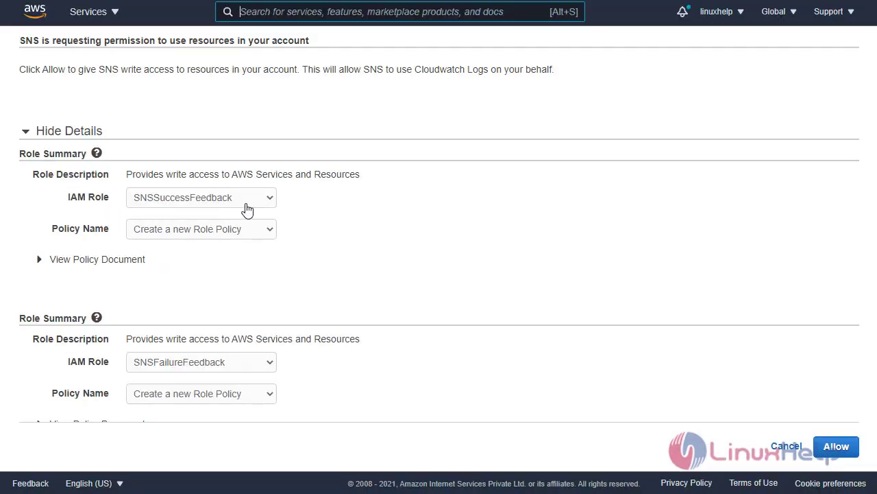
pyautogui.click(206, 229)
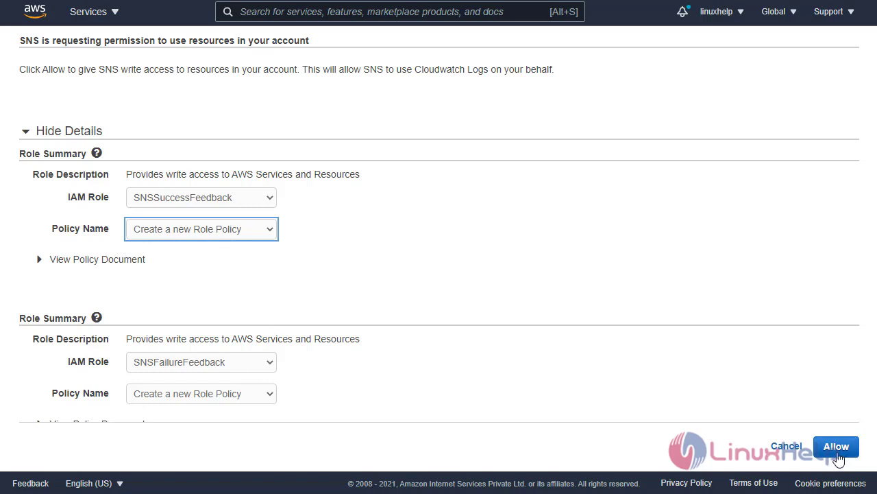
pyautogui.click(837, 446)
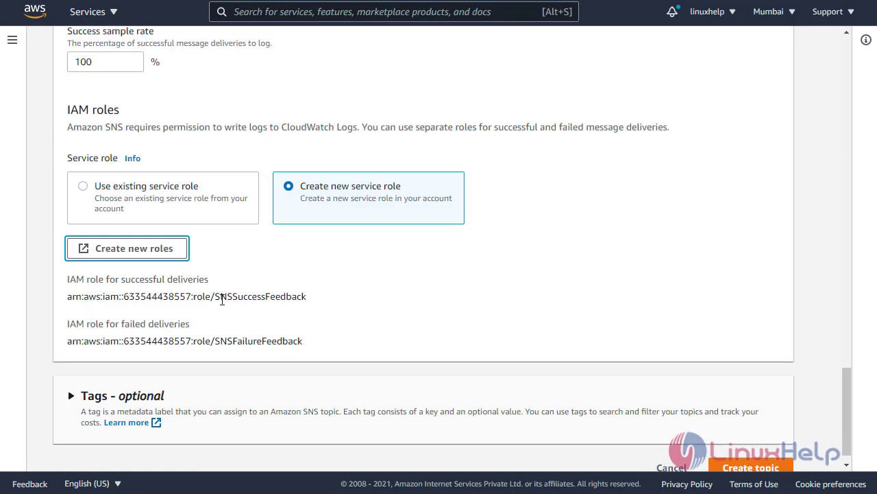
pyautogui.scroll(-1, 768, 453)
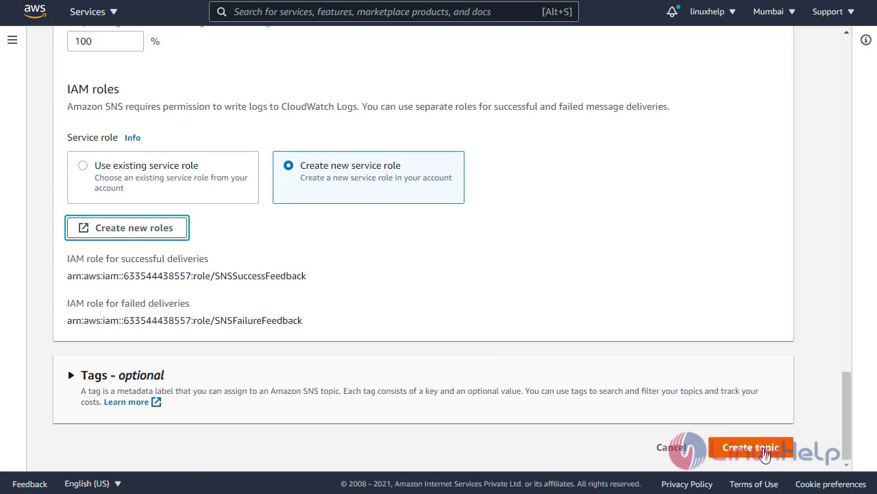
pyautogui.click(764, 453)
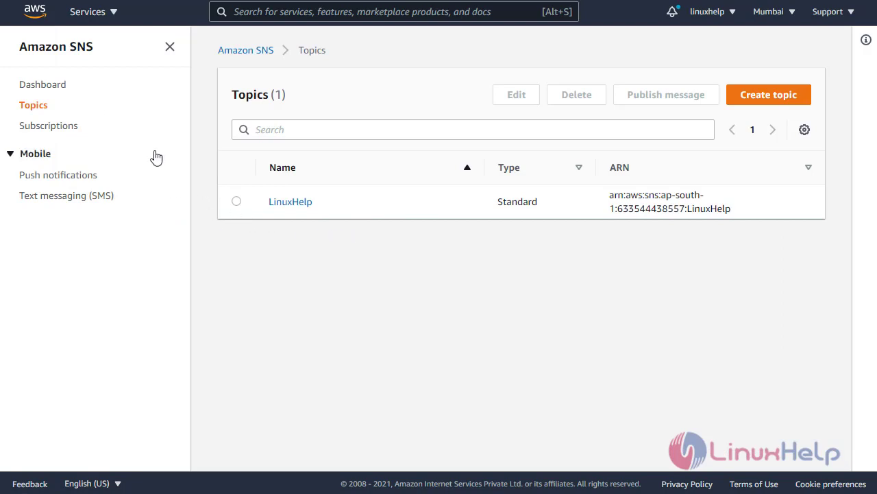
# From Subscriptions, start a new subscription and select the LinuxHelp topic ARN
pyautogui.click(63, 135)
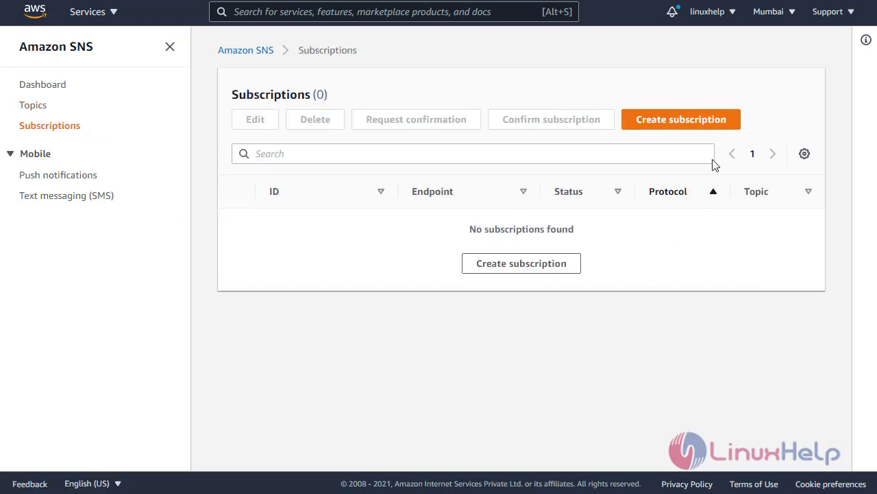
pyautogui.click(713, 135)
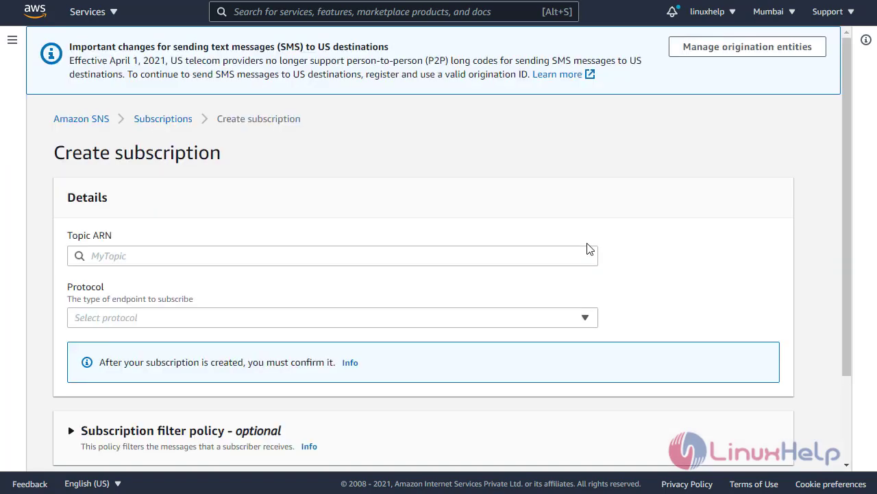
pyautogui.click(162, 257)
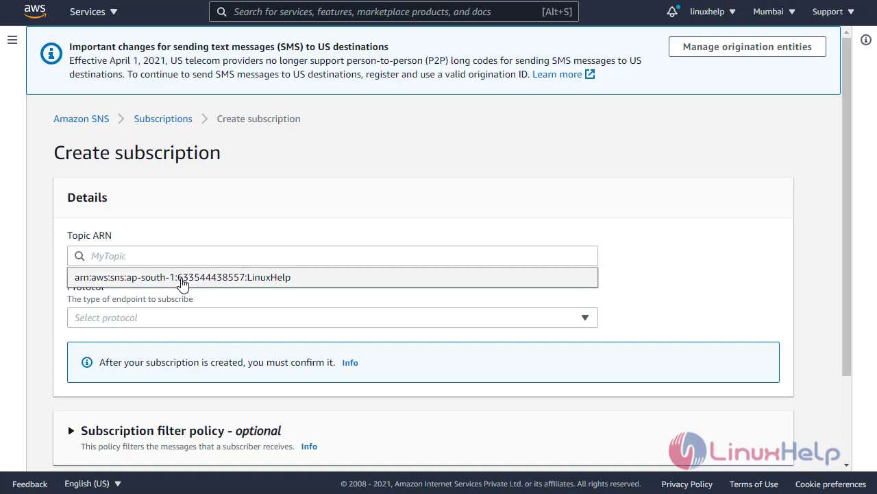
pyautogui.click(297, 277)
pyautogui.scroll(-2, 183, 276)
pyautogui.click(165, 208)
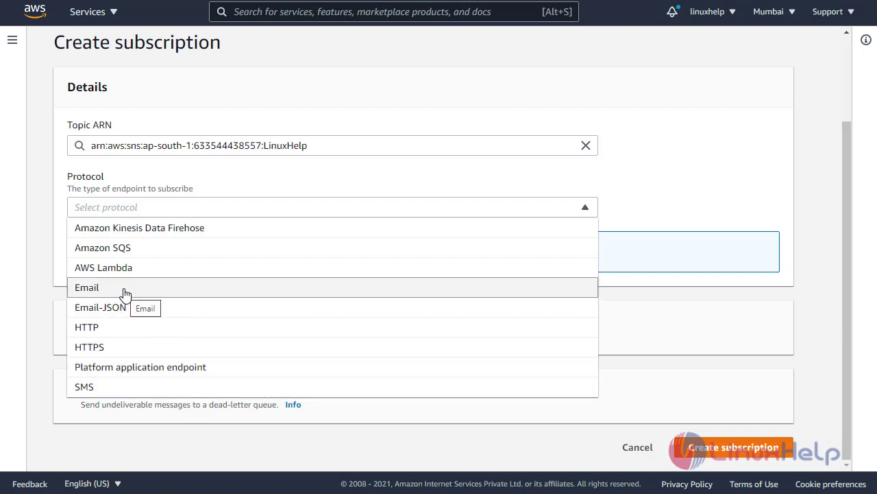
# Create an Email-protocol subscription with the user's Gmail address as the endpoint
pyautogui.click(125, 294)
pyautogui.click(140, 270)
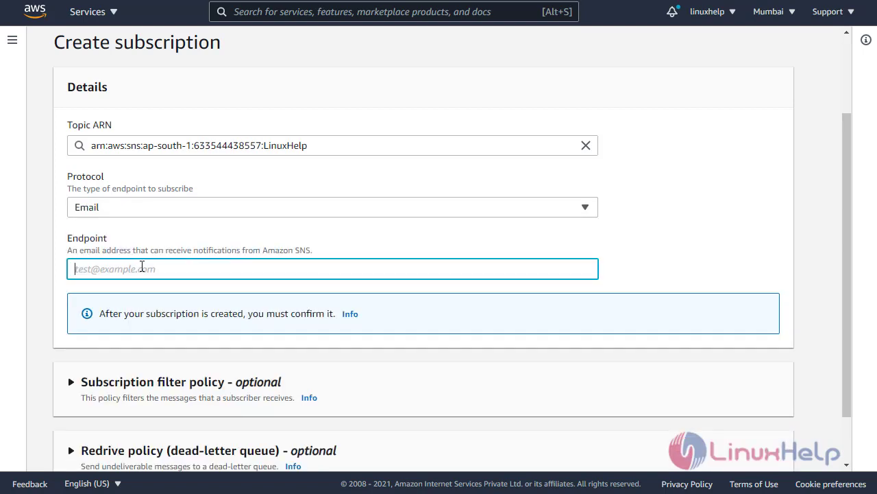
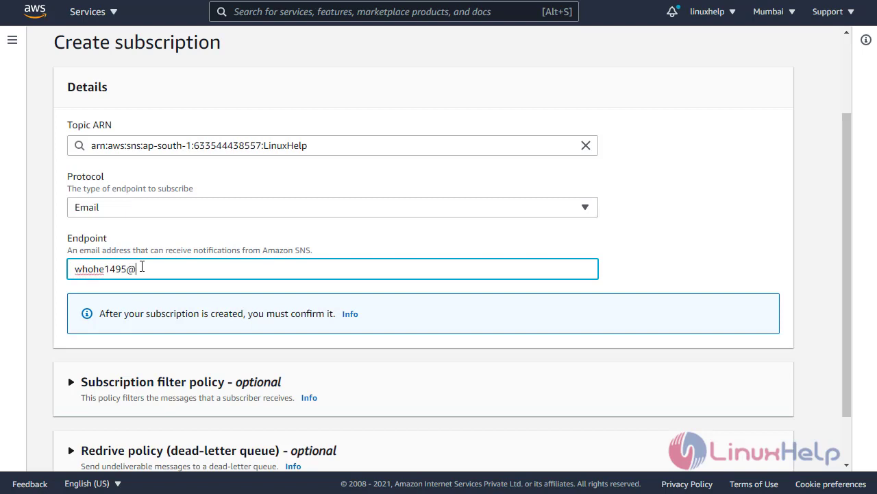
pyautogui.scroll(-1, 203, 352)
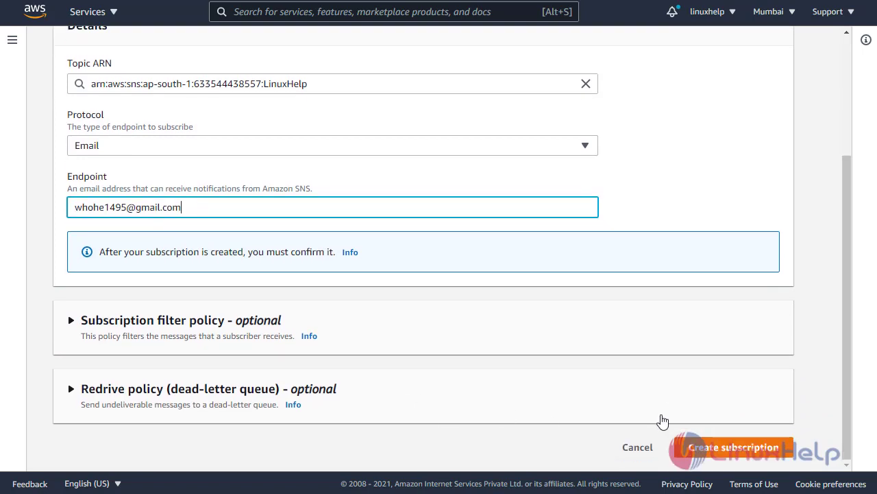
pyautogui.click(735, 449)
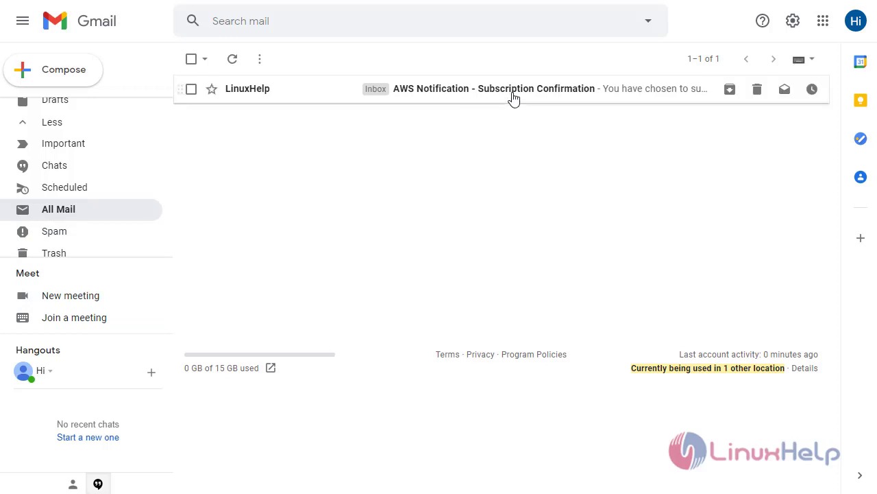
# Open the 'AWS Notification - Subscription Confirmation' email and follow its Confirm subscription link
pyautogui.click(329, 102)
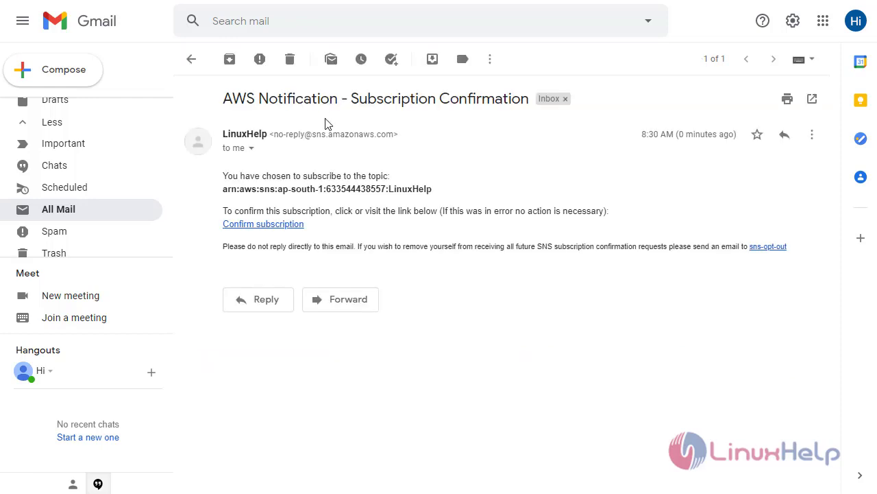
pyautogui.click(281, 227)
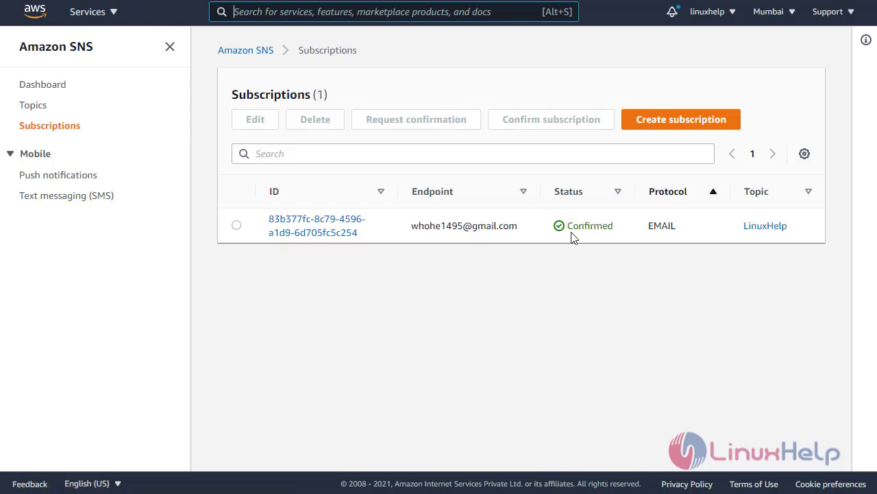
# Start publishing a message to the LinuxHelp topic with subject 'LinuxHelp'
pyautogui.click(38, 106)
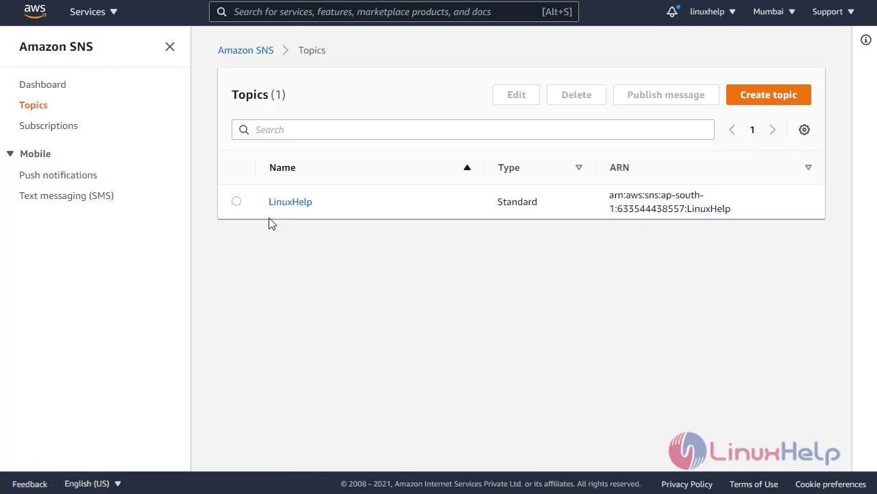
pyautogui.click(237, 201)
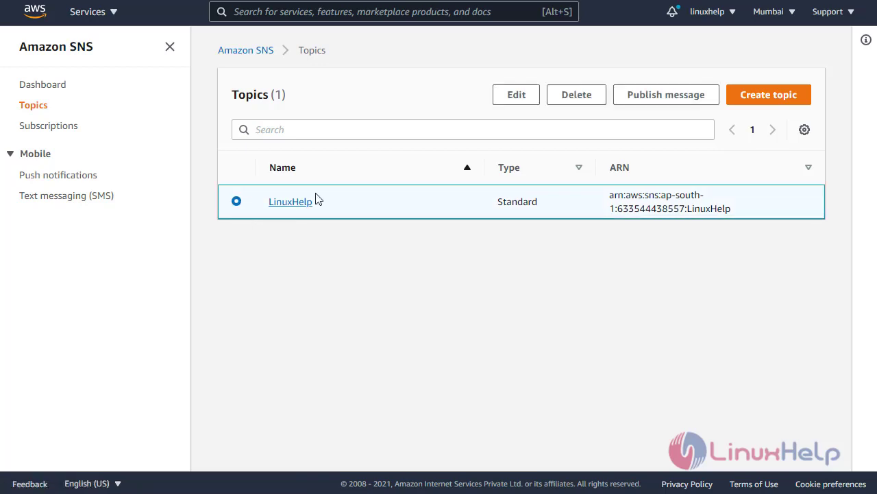
pyautogui.click(679, 99)
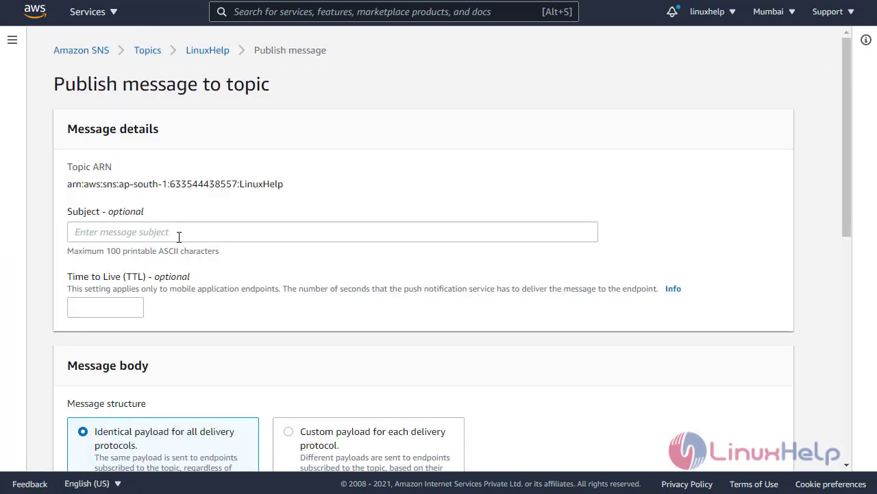
pyautogui.click(178, 235)
pyautogui.write('L')
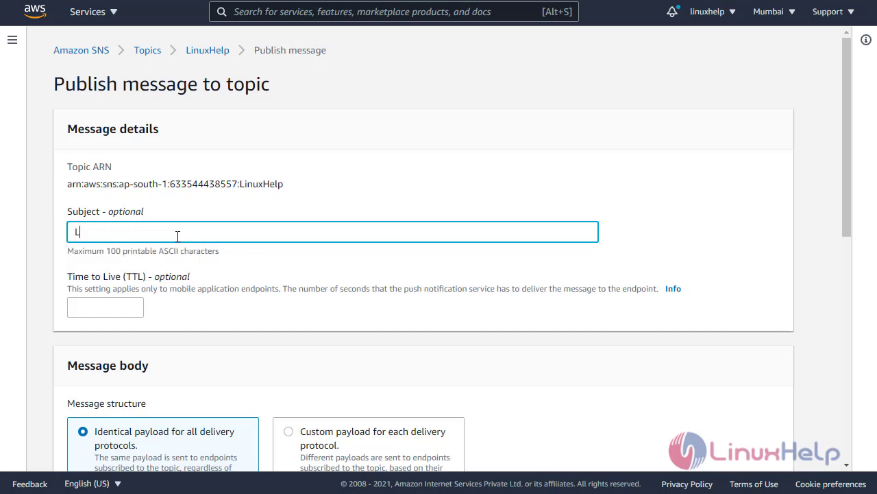
pyautogui.write('inuxHelp')
# Enter the body 'Welcome to Our channel' and publish the message
pyautogui.scroll(-2, 164, 322)
pyautogui.scroll(-2, 165, 323)
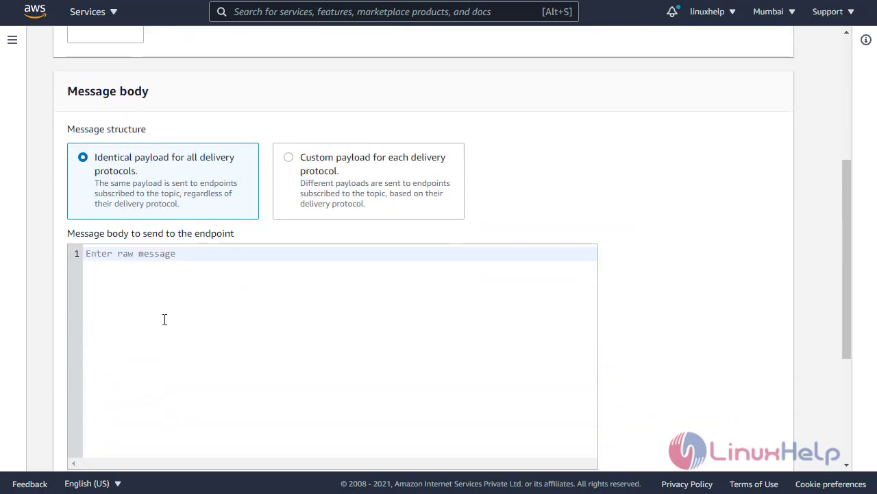
pyautogui.click(198, 292)
pyautogui.write('Welcome')
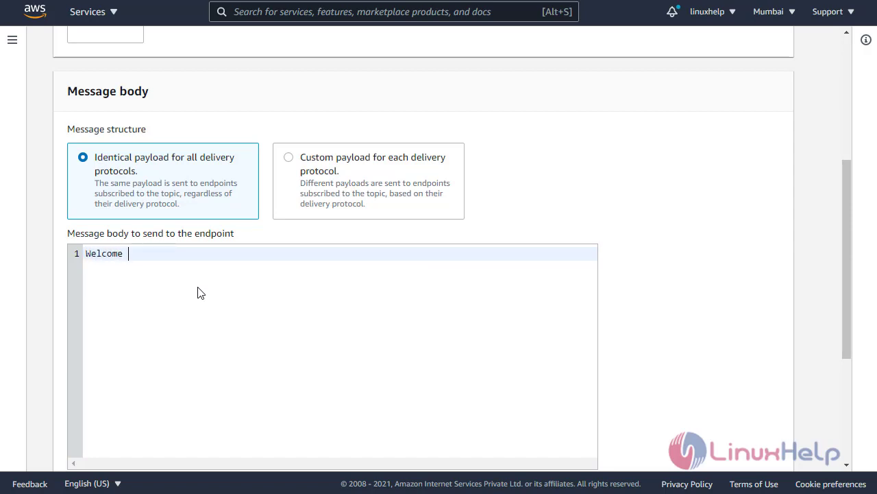
pyautogui.write(' to Our chan')
pyautogui.write('nge')
pyautogui.press('BackSpace')
pyautogui.press('BackSpace')
pyautogui.write('e')
pyautogui.scroll(-3, 201, 293)
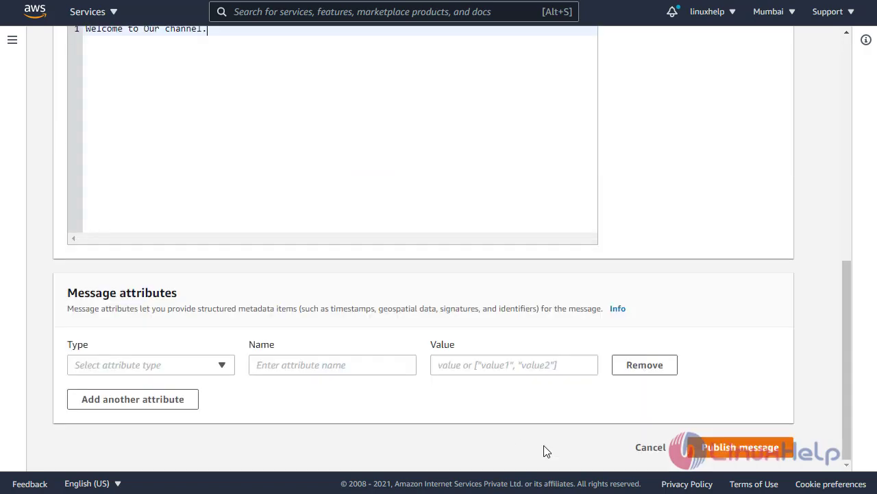
pyautogui.click(746, 457)
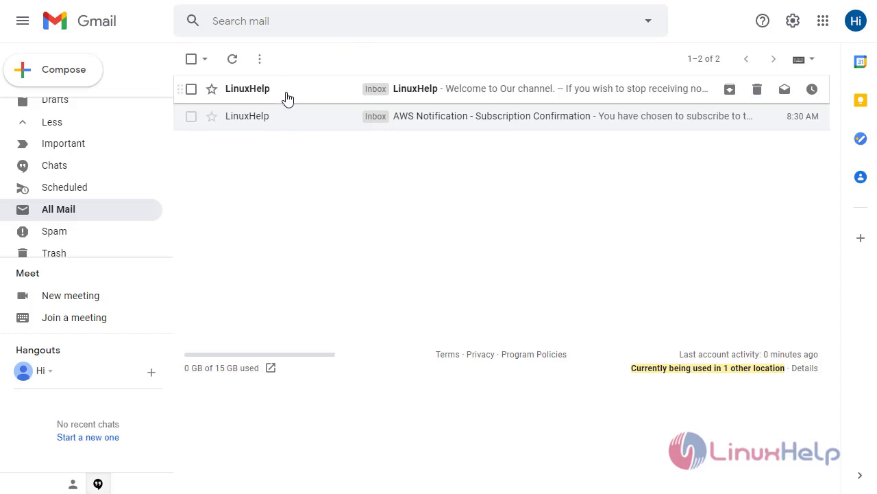
# Read the 'Welcome to Our channel' email from LinuxHelp and use its footer link to unsubscribe
pyautogui.click(291, 94)
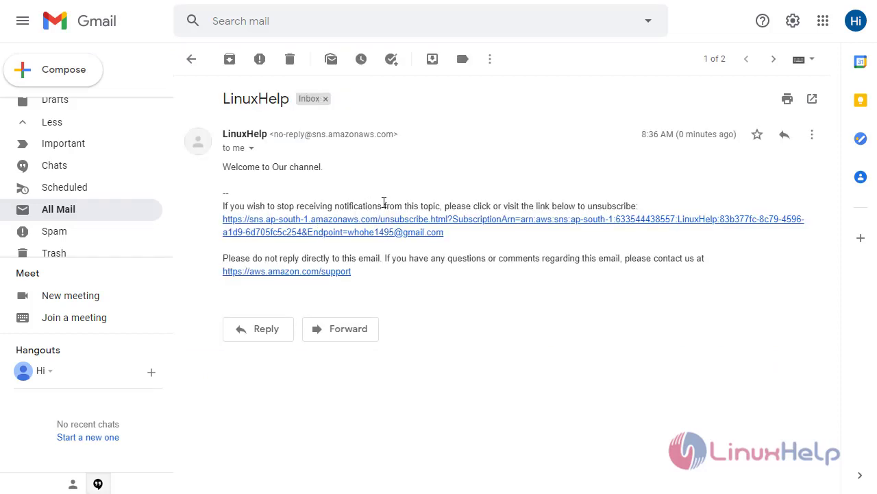
pyautogui.moveTo(324, 168); pyautogui.dragTo(362, 174)
pyautogui.click(362, 174)
pyautogui.click(417, 226)
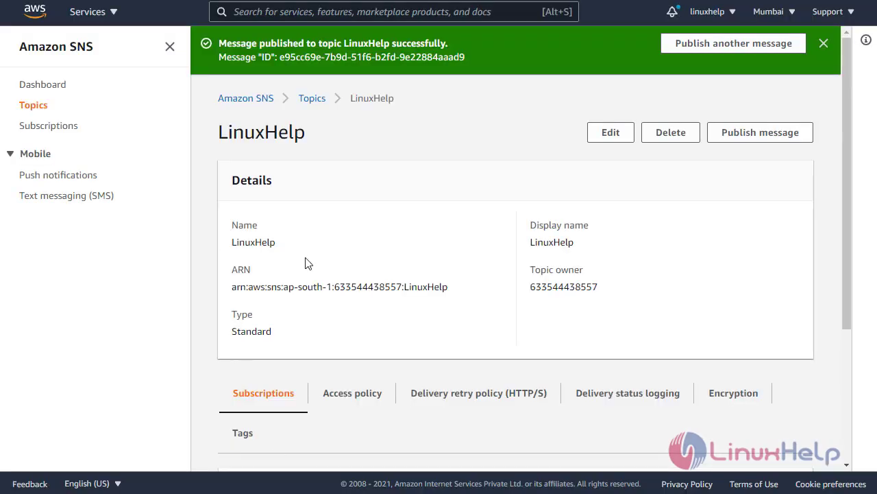
# Show the subscriptions list to check that the LinuxHelp email subscription is Confirmed
pyautogui.scroll(-3, 312, 267)
pyautogui.click(59, 130)
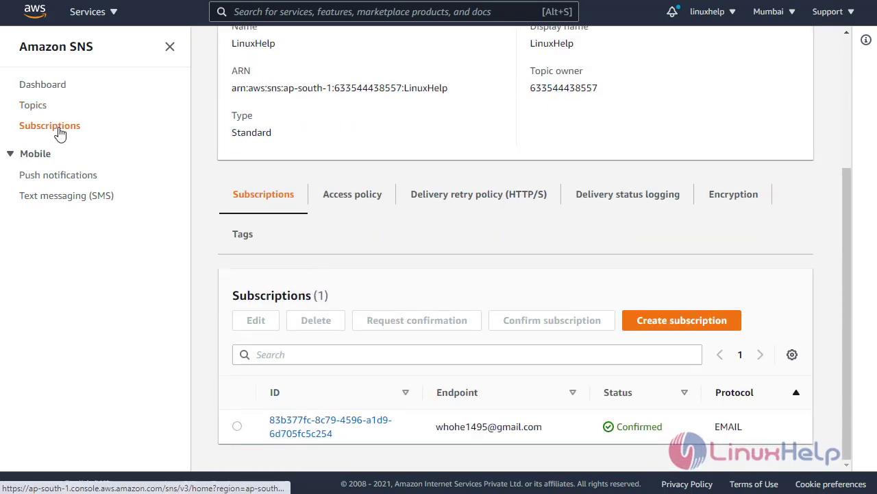